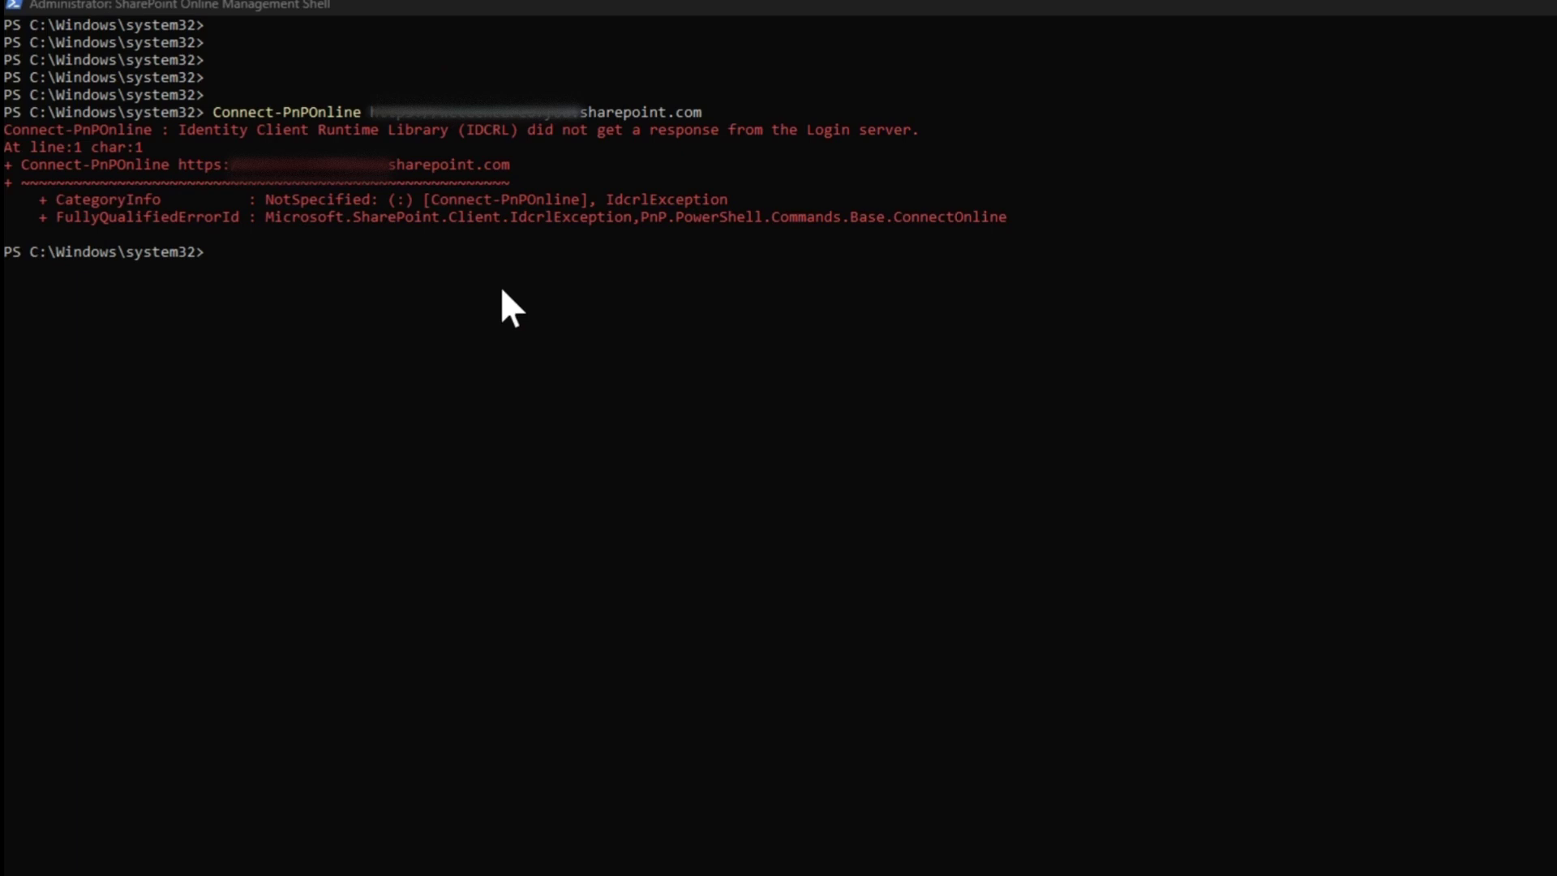
Step: Recall the previous Connect-PnPOnline command for the same SharePoint site in the shell
left_click(505, 5)
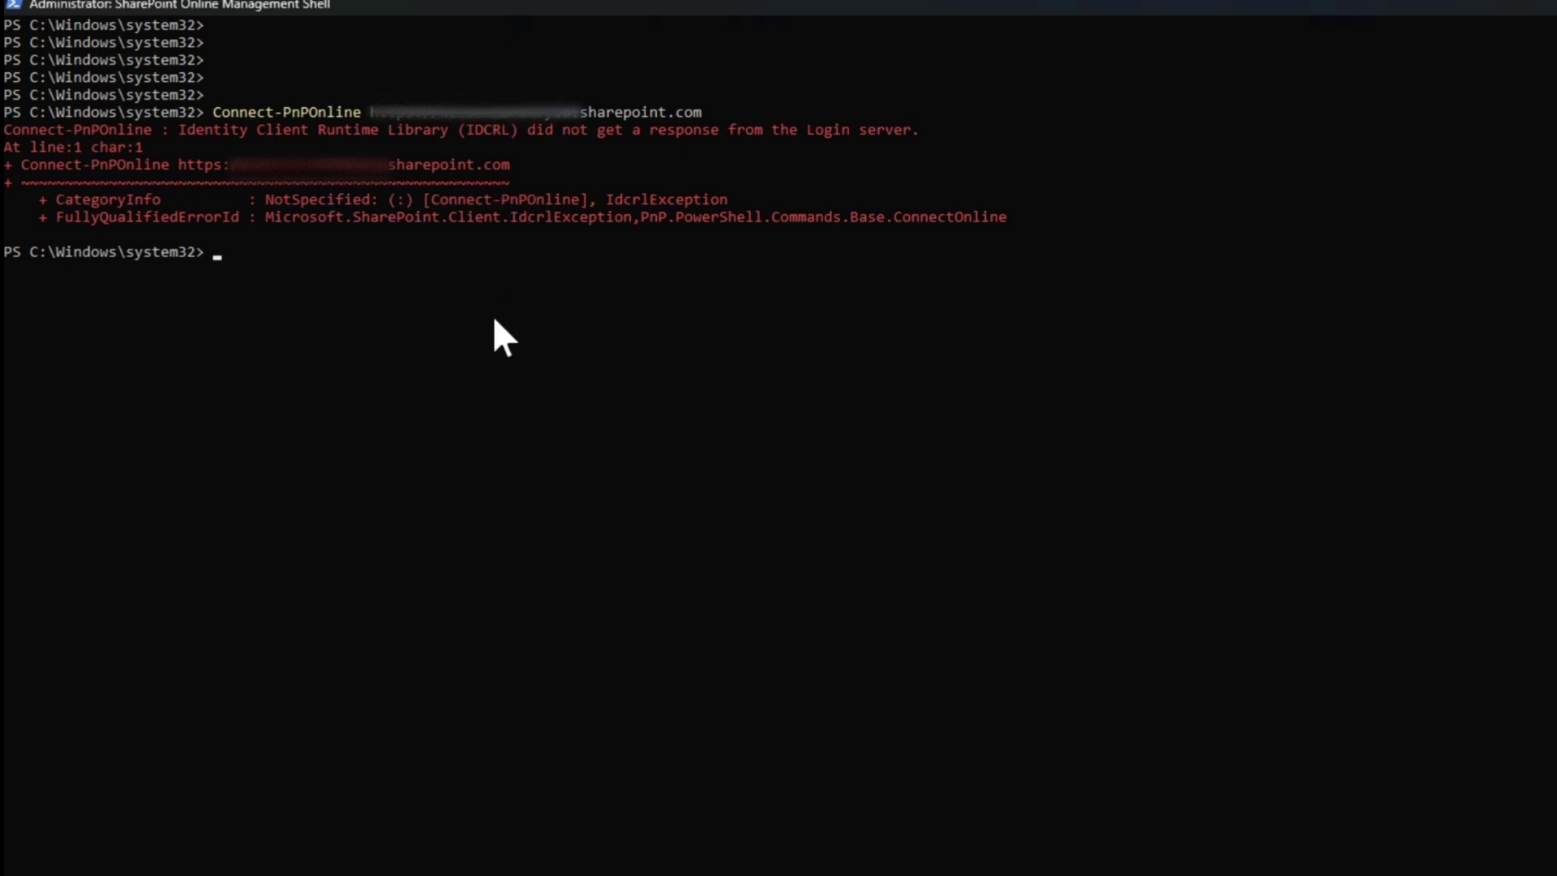
key("Up")
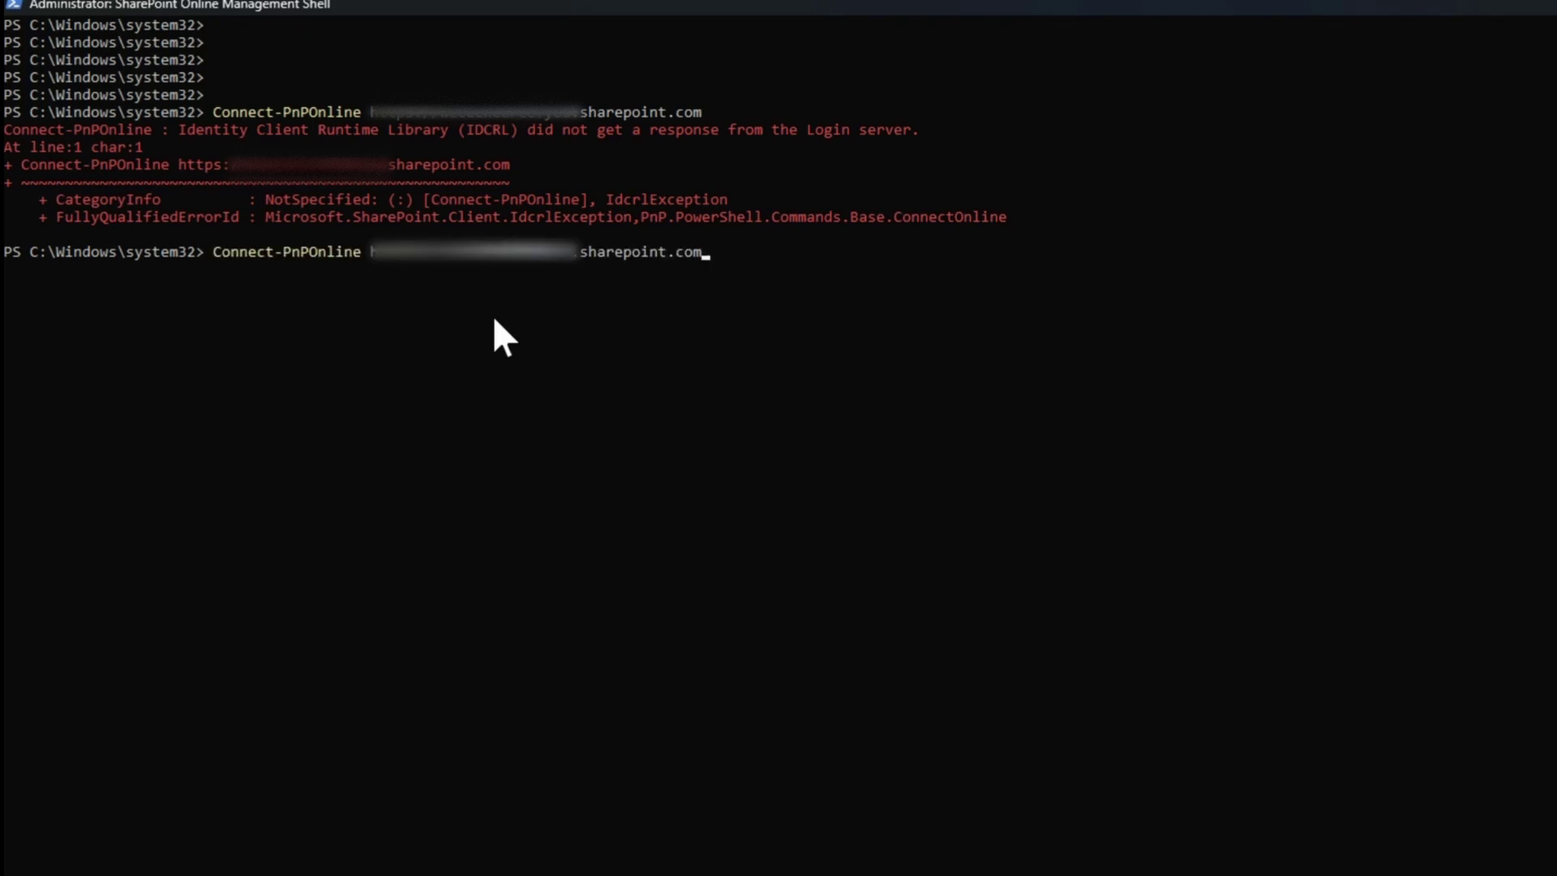
type(" -")
type("Us")
type("eWebLogin")
Step: Run Connect-PnPOnline with -UseWebLogin to launch the Microsoft web sign-in window
key("Return")
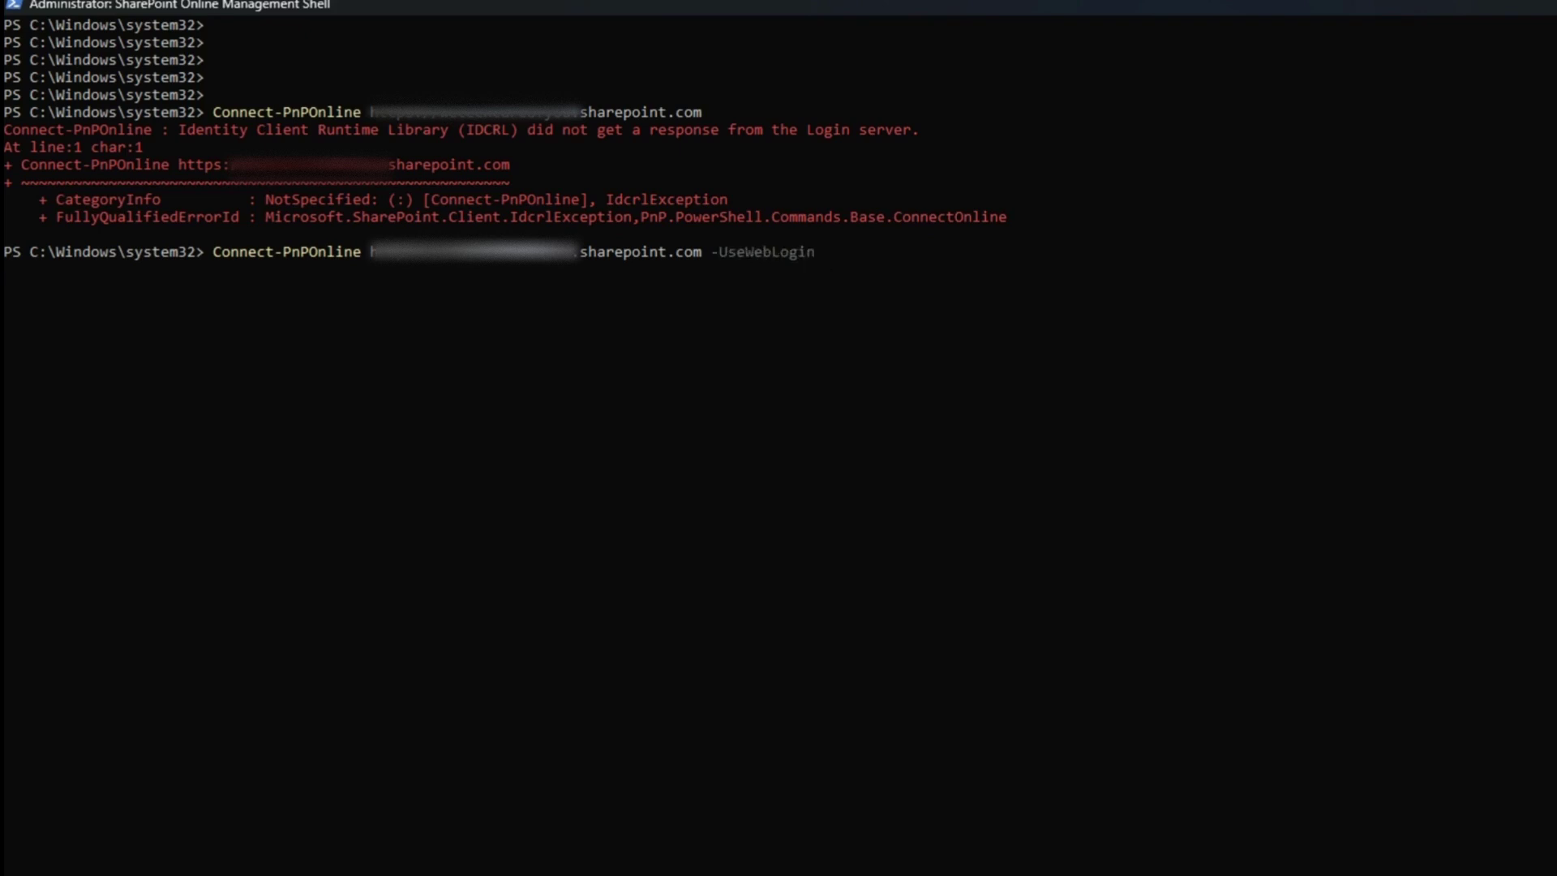